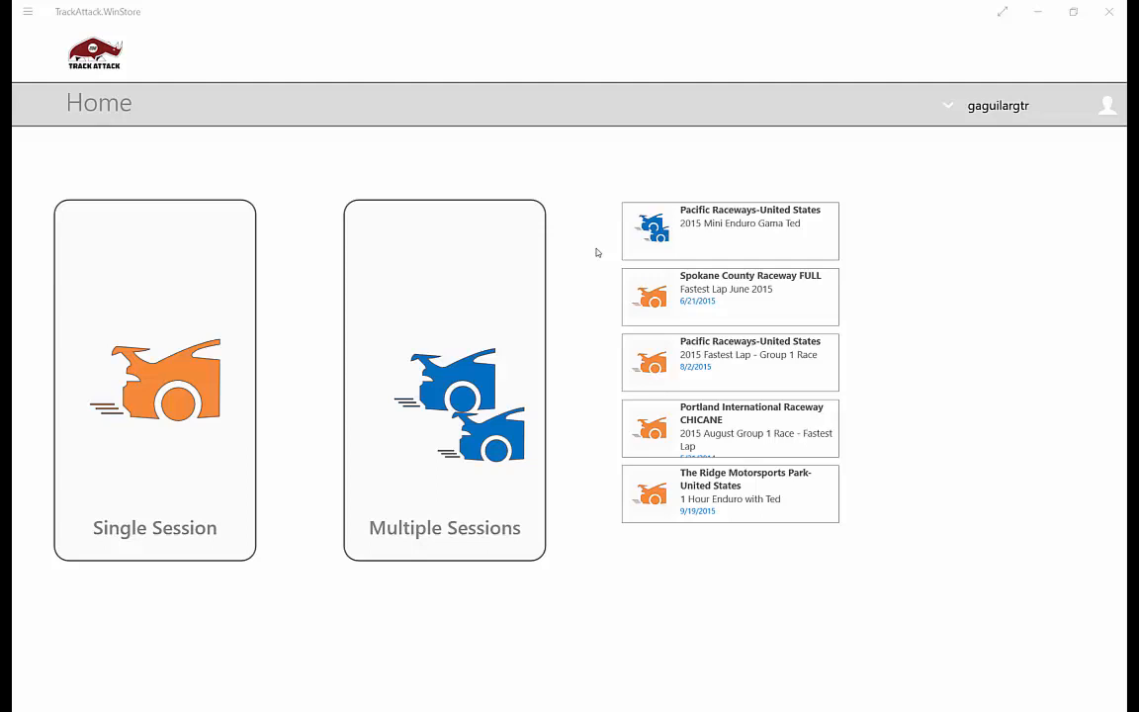
- Open the Segment editor and select the Spokane County Raceway FULL track
{"action": "left_click", "coordinate": [1004, 111]}
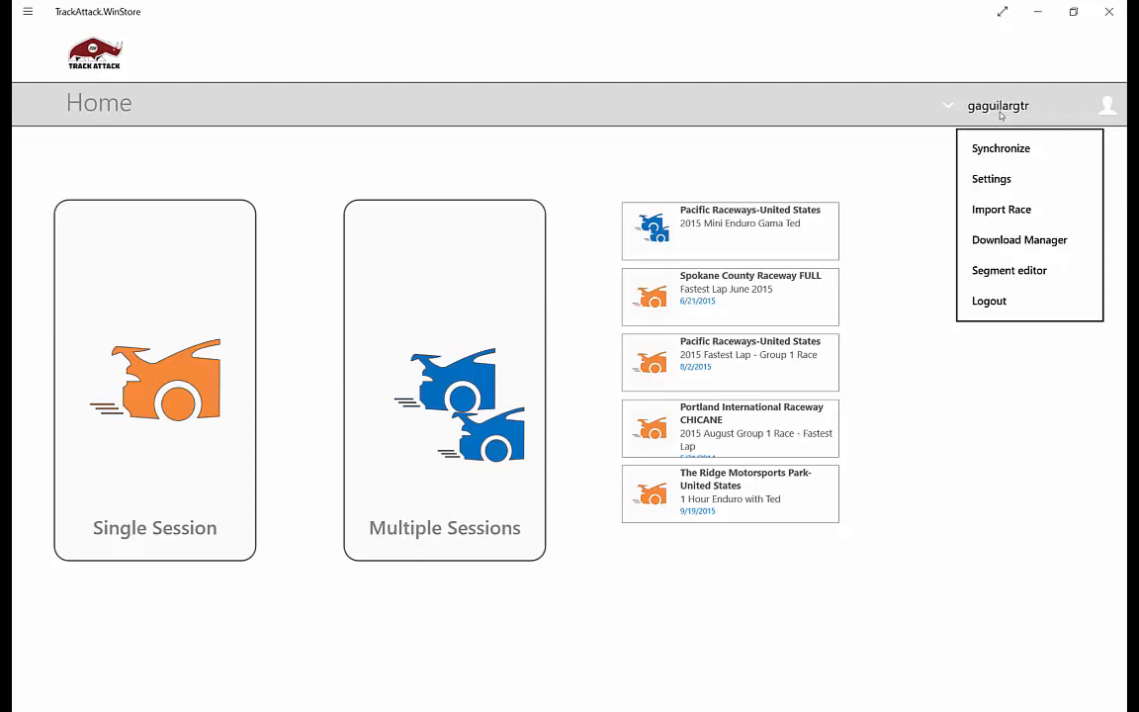
{"action": "left_click", "coordinate": [1005, 270]}
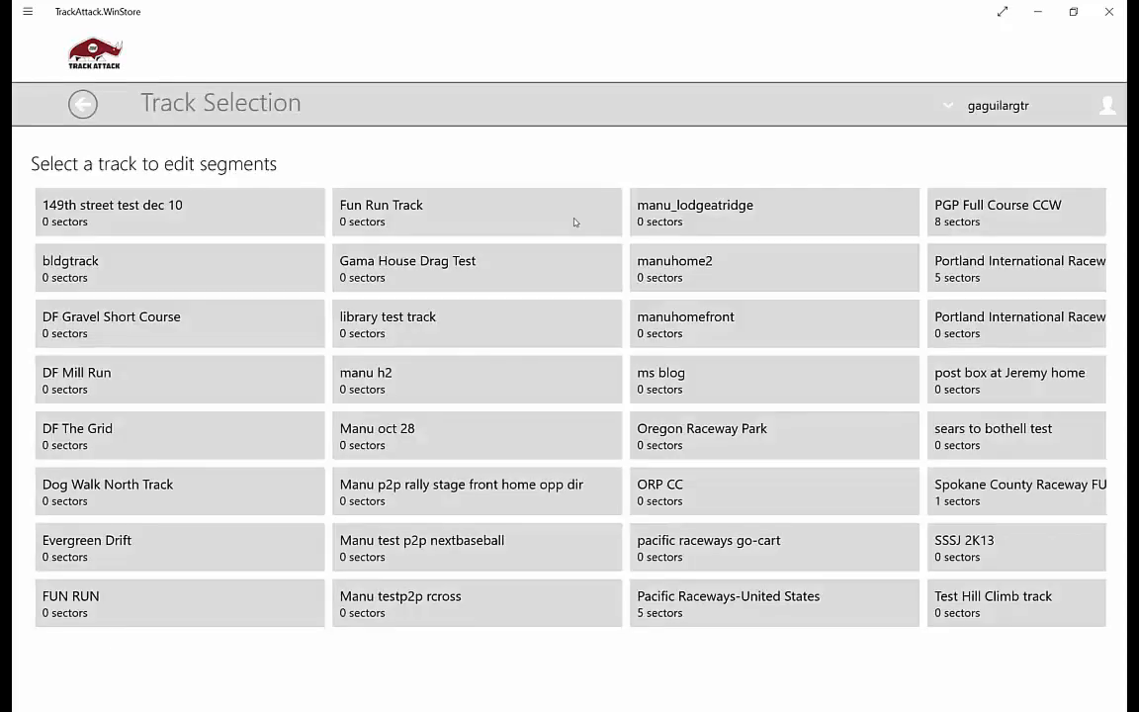
{"action": "left_click", "coordinate": [1005, 487]}
- Choose lap 9 (00:01:39:768) as the reference lap and open the track's segments for editing
{"action": "left_click", "coordinate": [552, 387]}
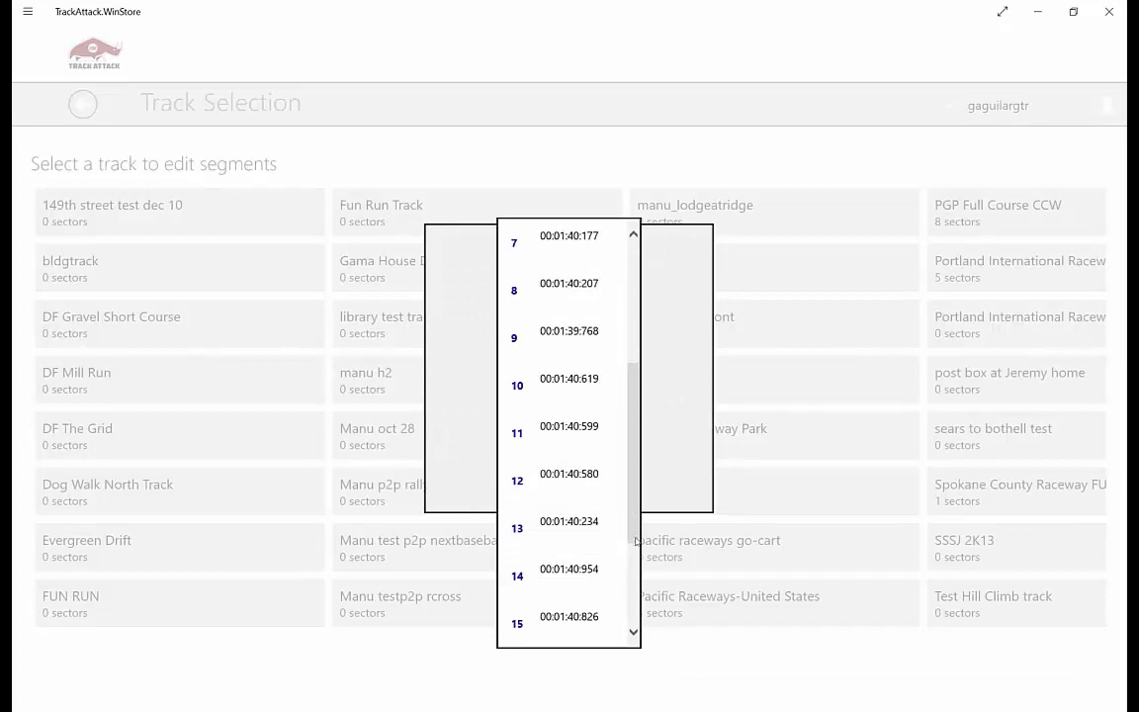
{"action": "scroll", "coordinate": [633, 502], "scroll_direction": "down", "scroll_amount": 2}
{"action": "scroll", "coordinate": [611, 511], "scroll_direction": "up", "scroll_amount": 5}
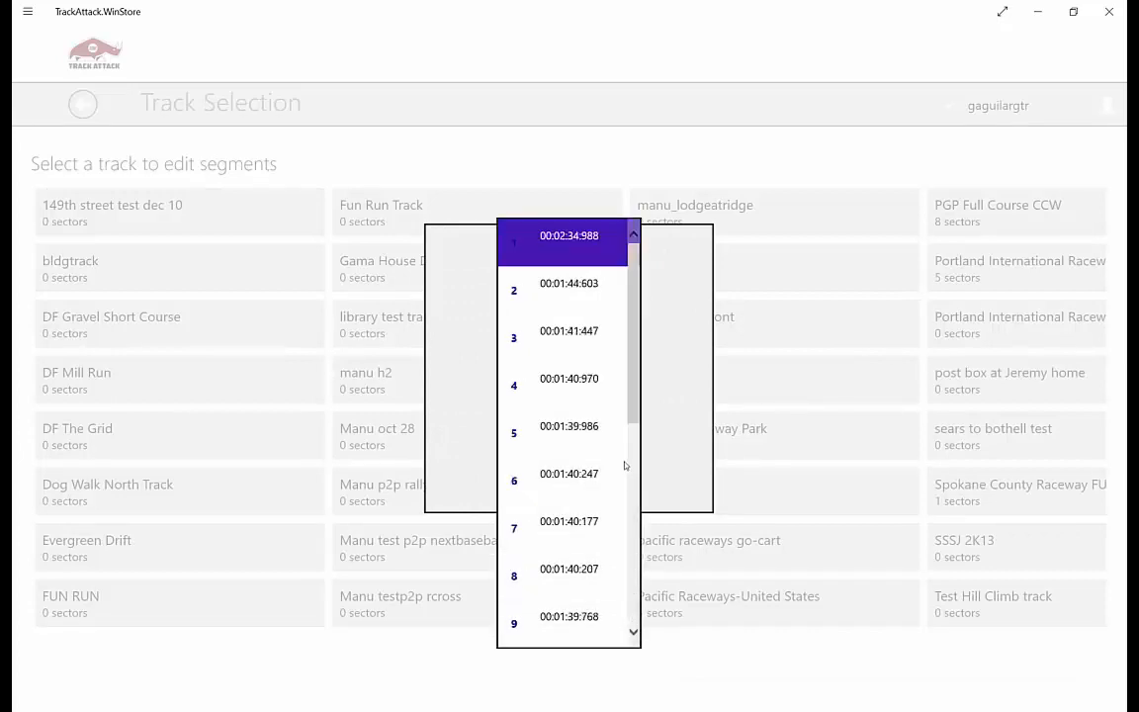
{"action": "left_click", "coordinate": [588, 620]}
{"action": "left_click", "coordinate": [533, 445]}
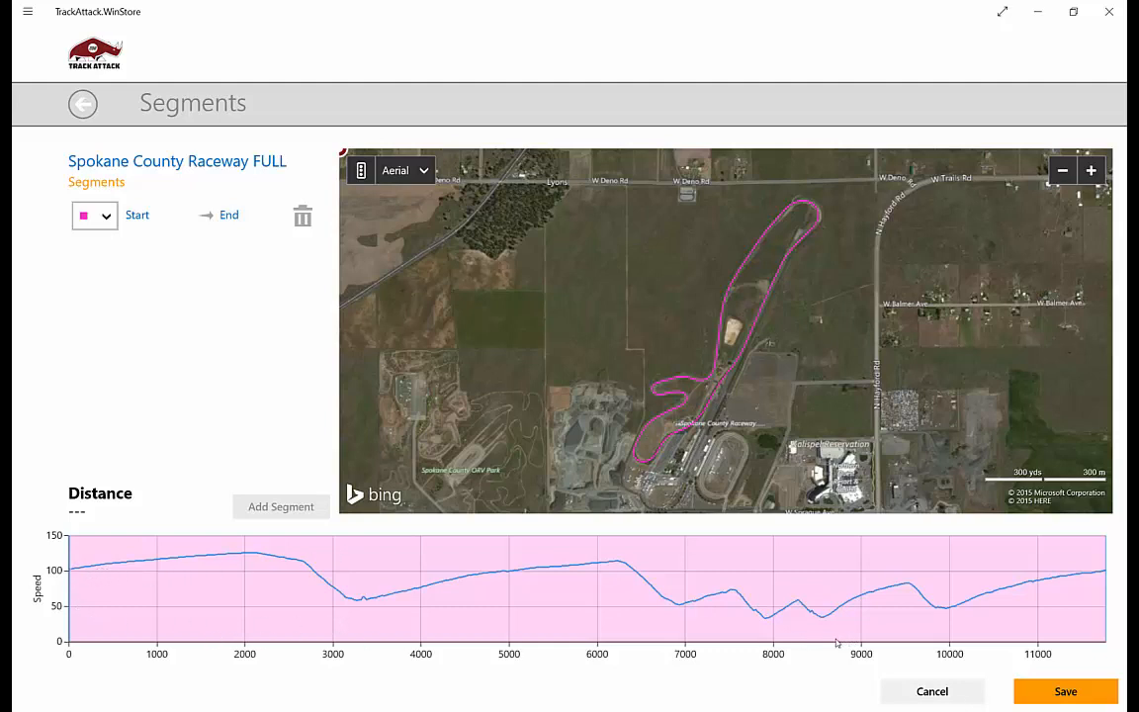
- Add a segment boundary at 2691.32 feet, before the first big braking zone, and colour the second segment blue
{"action": "mouse_move", "coordinate": [83, 576]}
{"action": "left_mouse_down"}
{"action": "mouse_move", "coordinate": [299, 575]}
{"action": "mouse_move", "coordinate": [336, 539]}
{"action": "mouse_move", "coordinate": [145, 569]}
{"action": "left_mouse_up"}
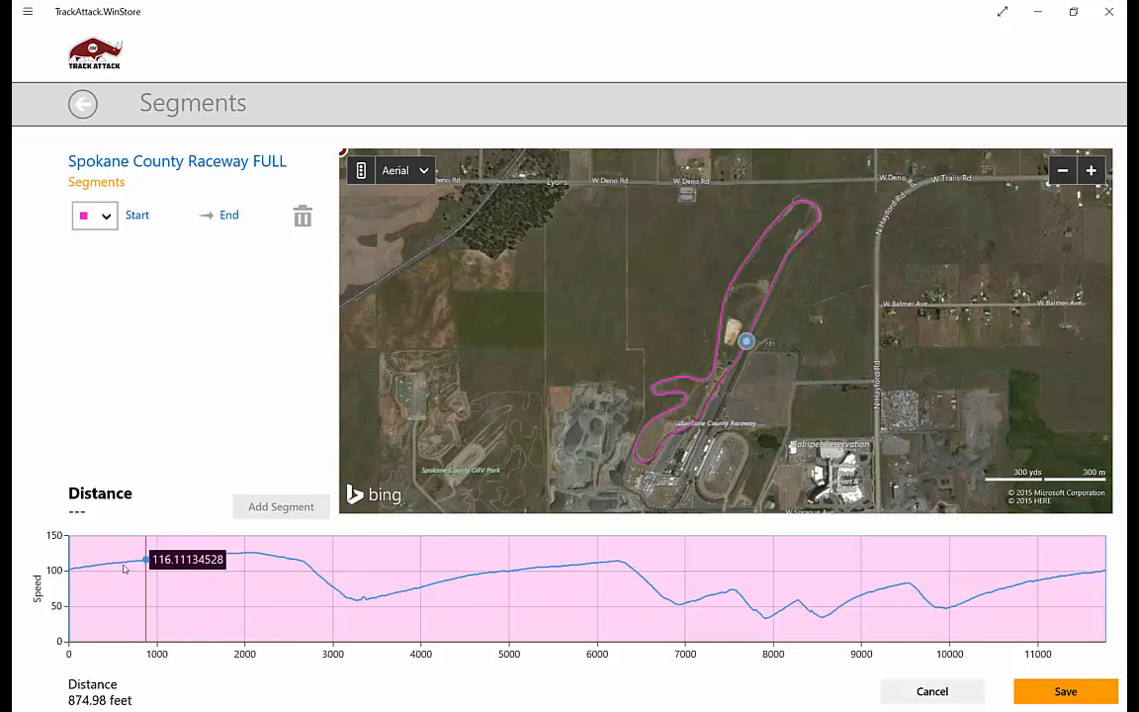
{"action": "left_click", "coordinate": [231, 550]}
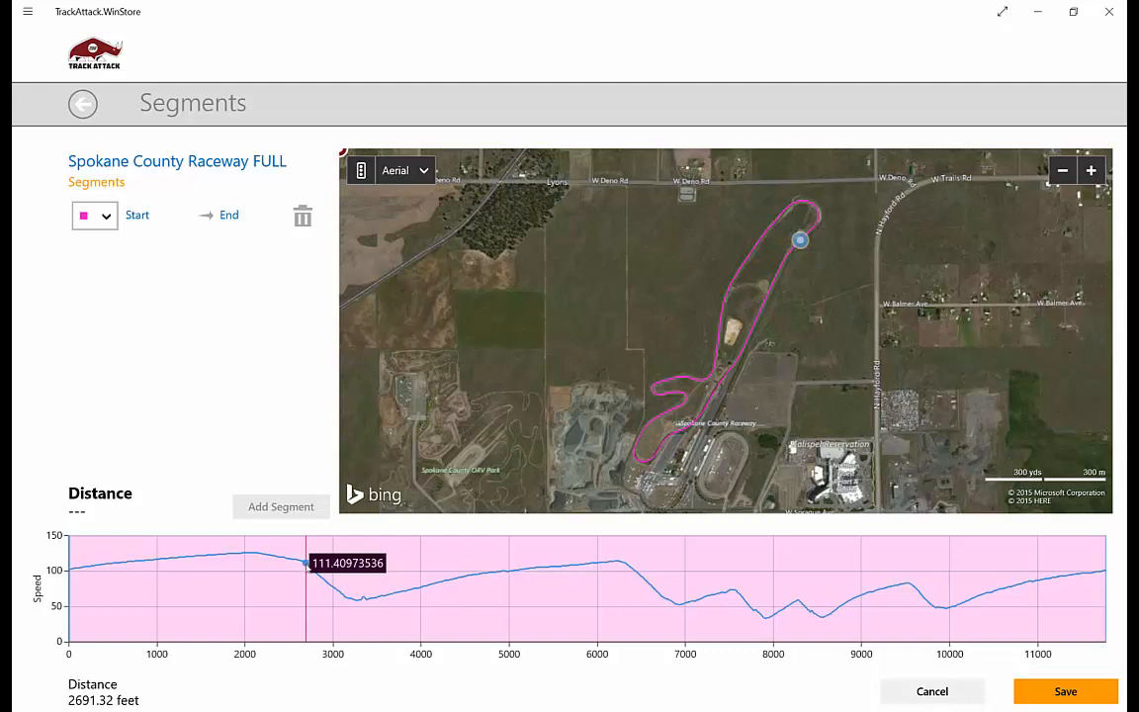
{"action": "left_click", "coordinate": [306, 579]}
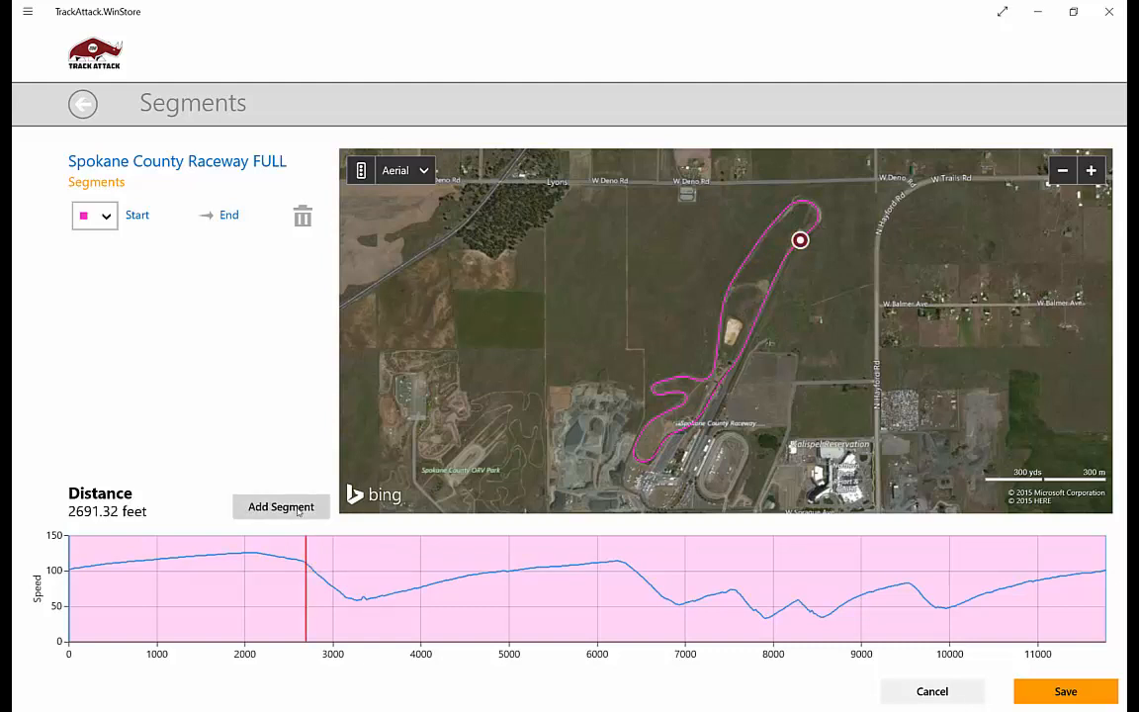
{"action": "left_click", "coordinate": [297, 509]}
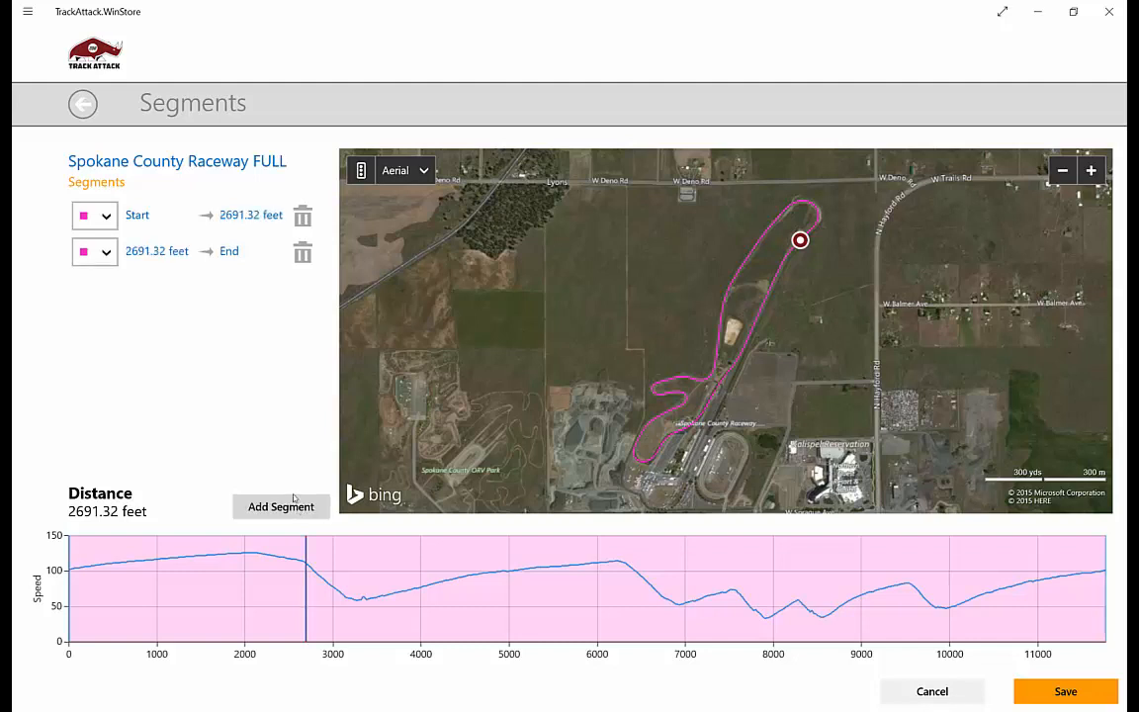
{"action": "left_click", "coordinate": [110, 256]}
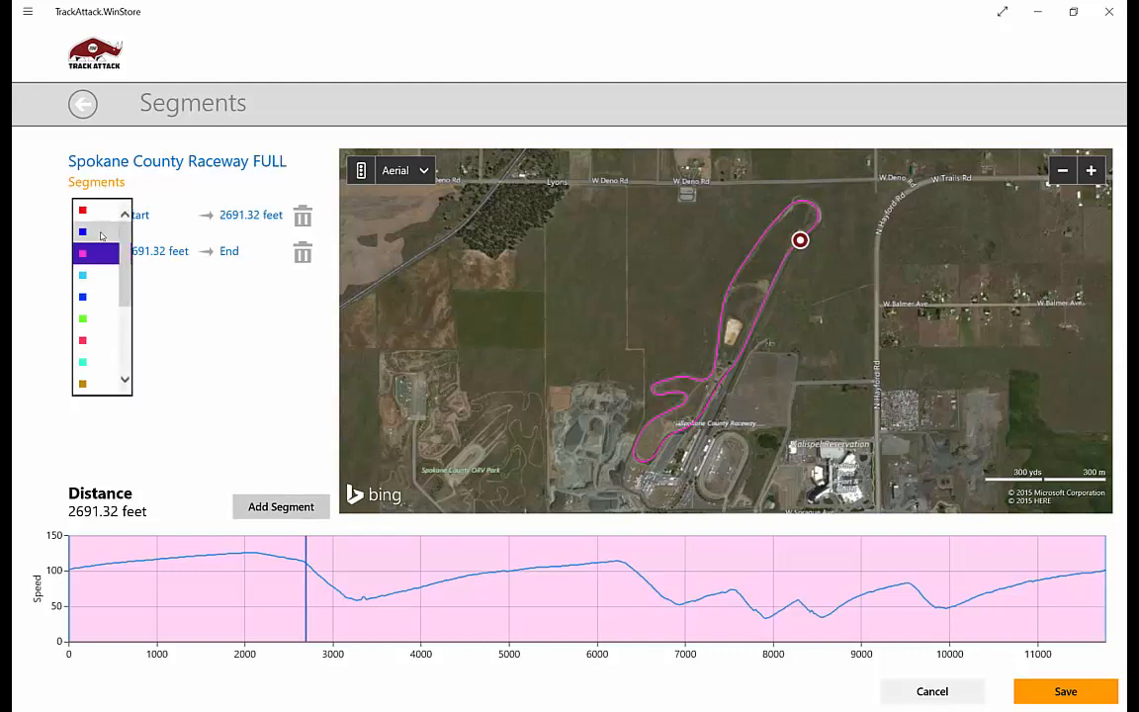
{"action": "left_click", "coordinate": [101, 235]}
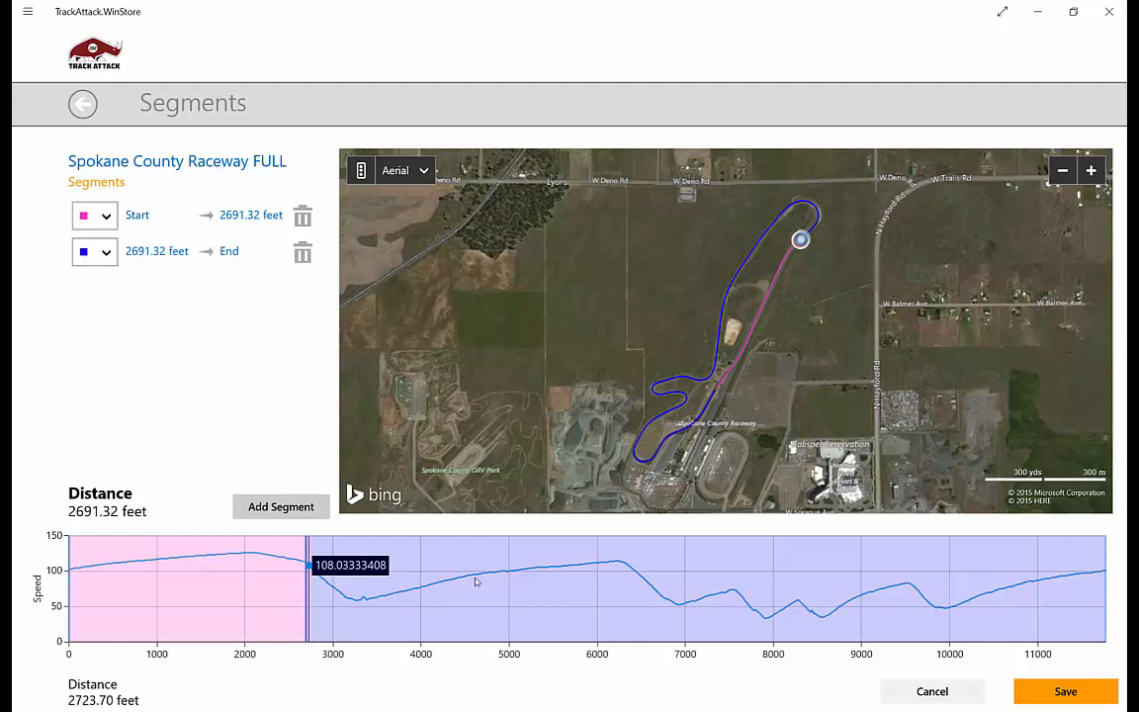
- Add a segment boundary at 6076.85 feet, near the end of the second acceleration zone
{"action": "left_click", "coordinate": [602, 565]}
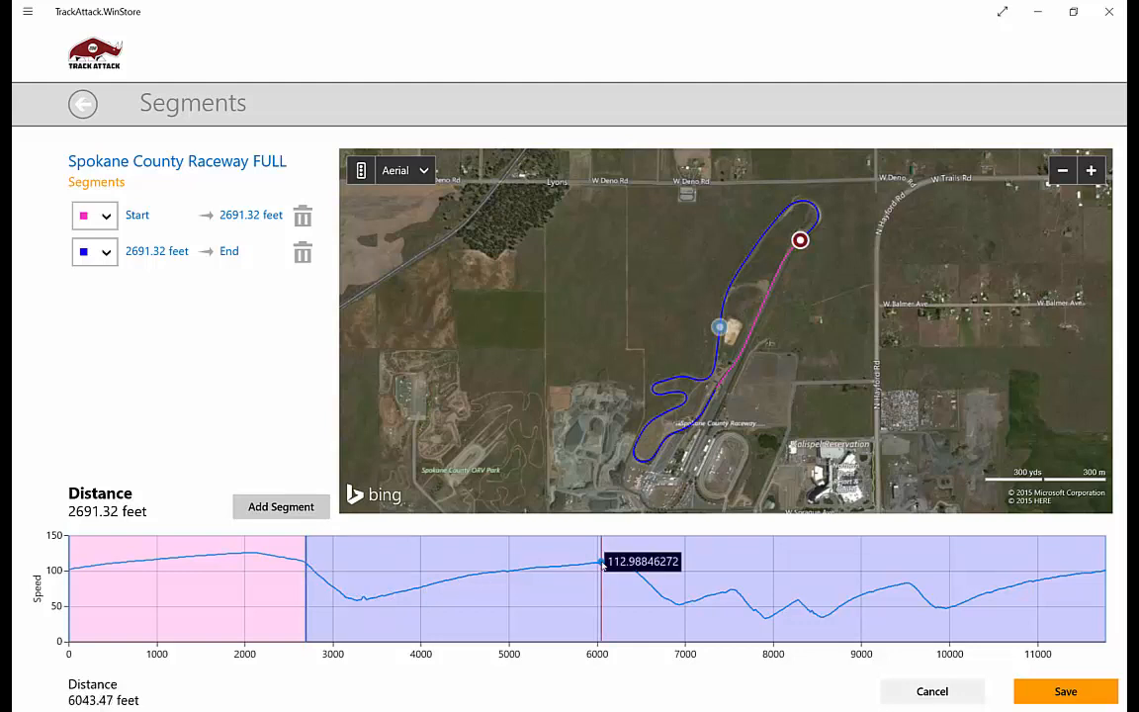
{"action": "left_click_drag", "start_coordinate": [602, 565], "coordinate": [605, 565]}
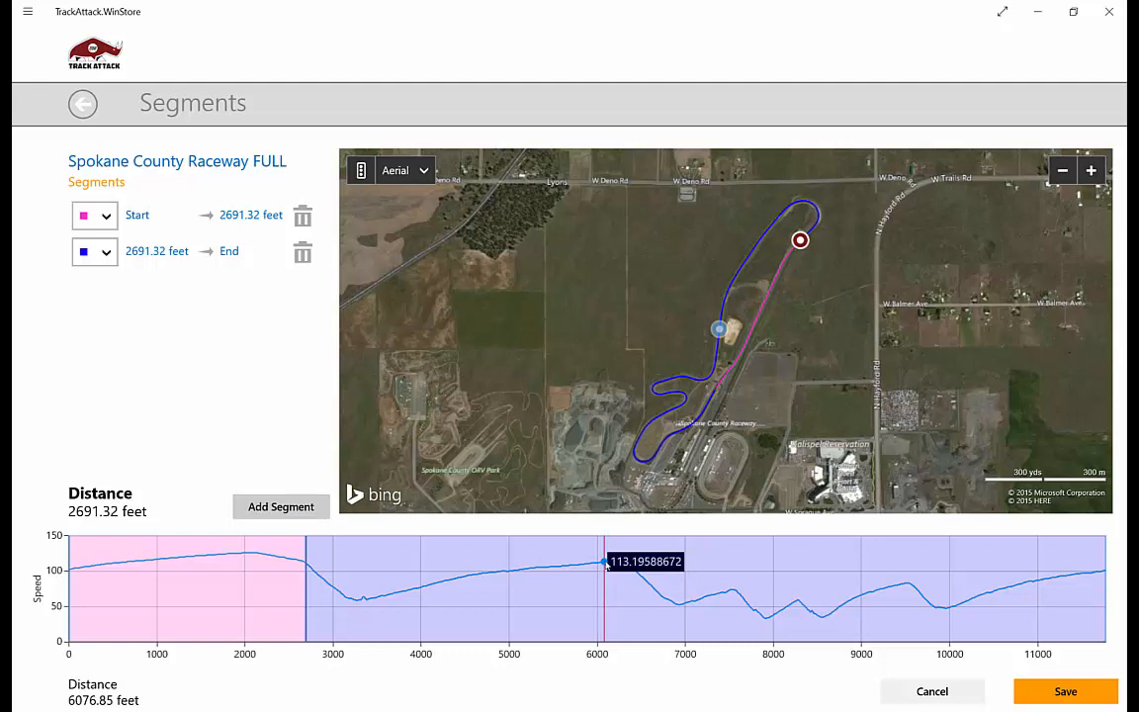
{"action": "left_click", "coordinate": [606, 564]}
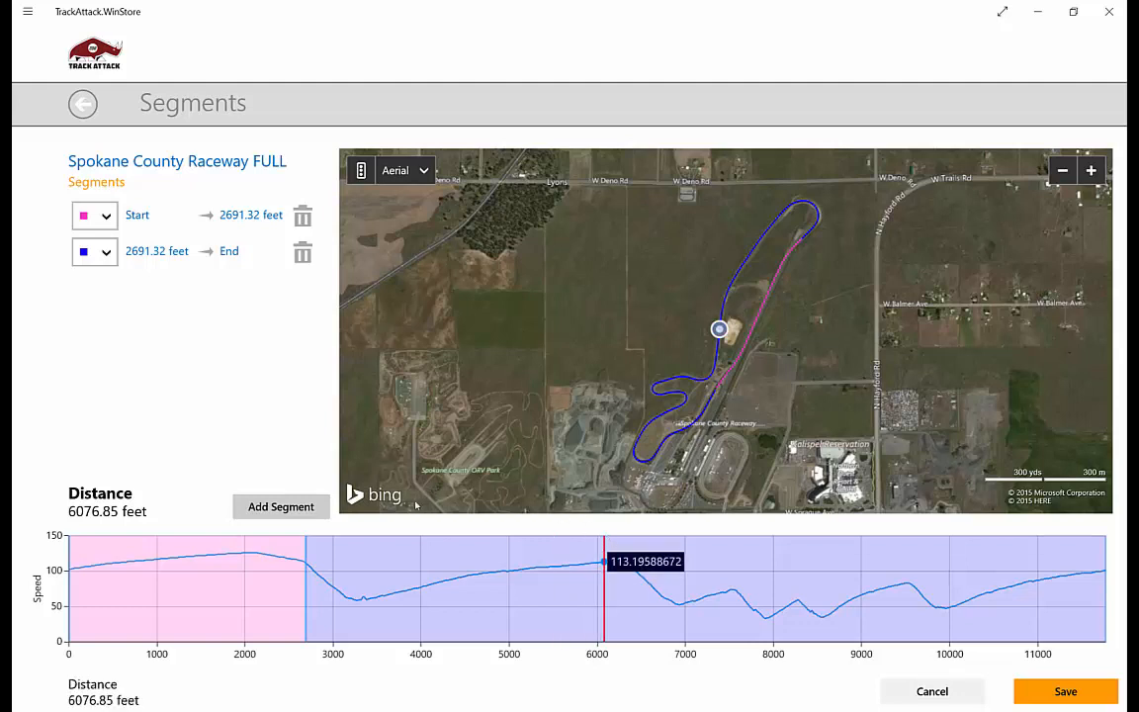
{"action": "left_click", "coordinate": [278, 505]}
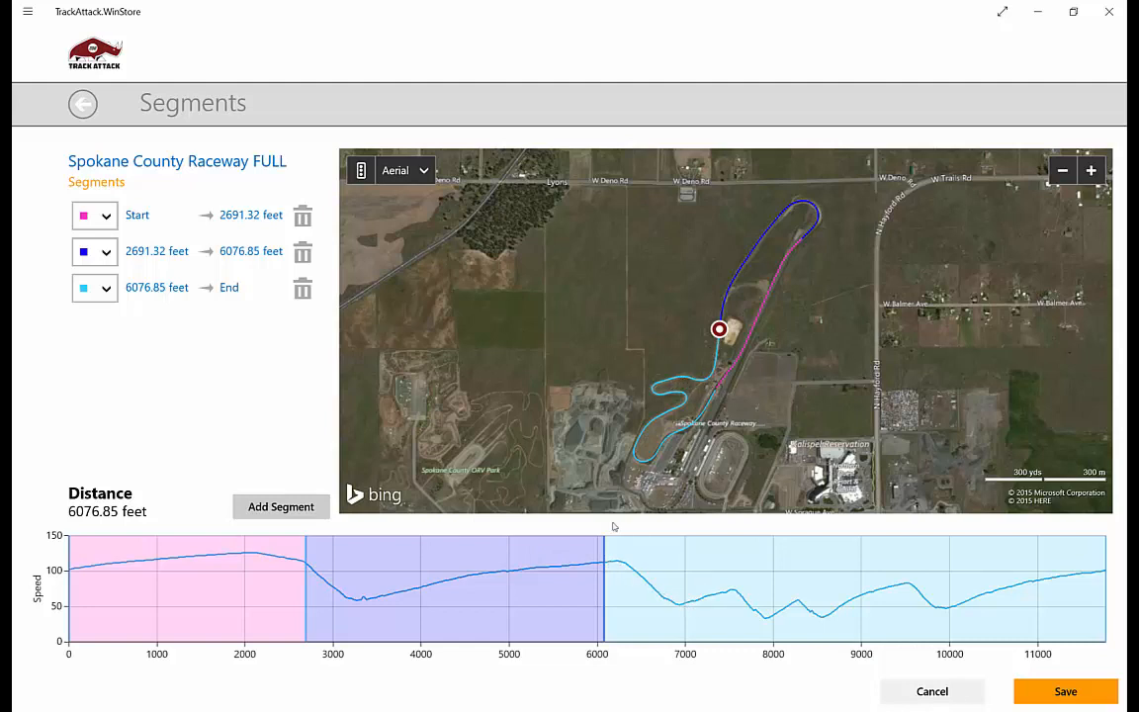
- Add a segment boundary at 7420.73 feet and colour the new last segment green
{"action": "left_click", "coordinate": [723, 594]}
{"action": "left_click", "coordinate": [724, 595]}
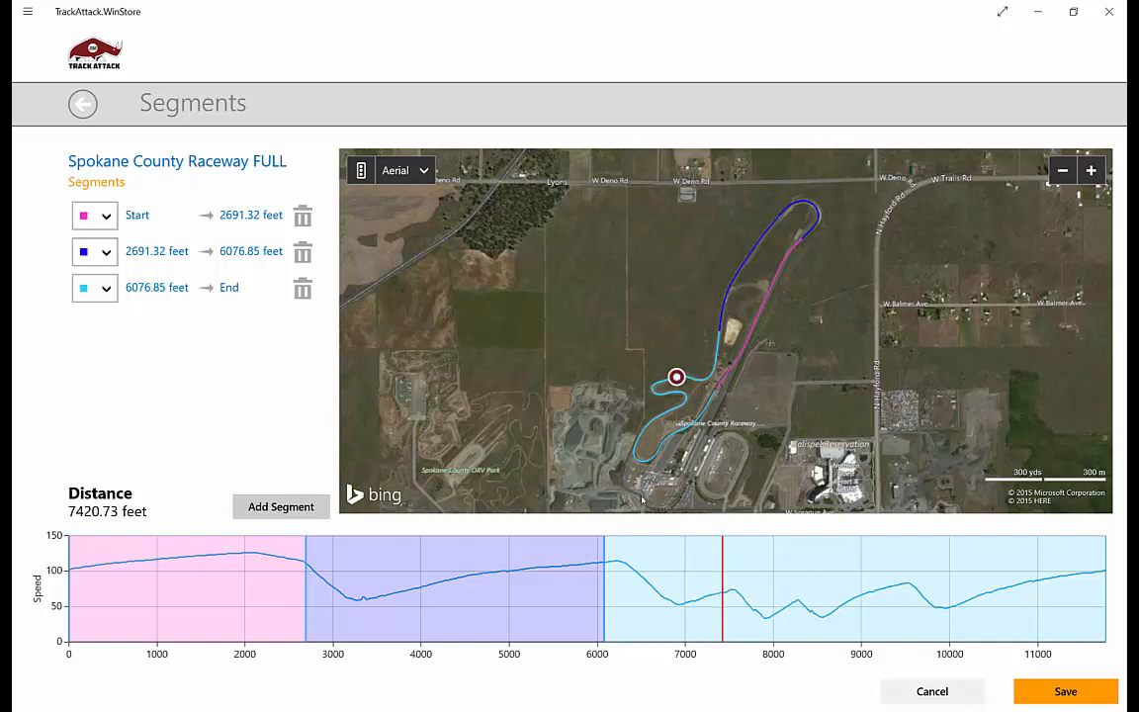
{"action": "left_click", "coordinate": [283, 509]}
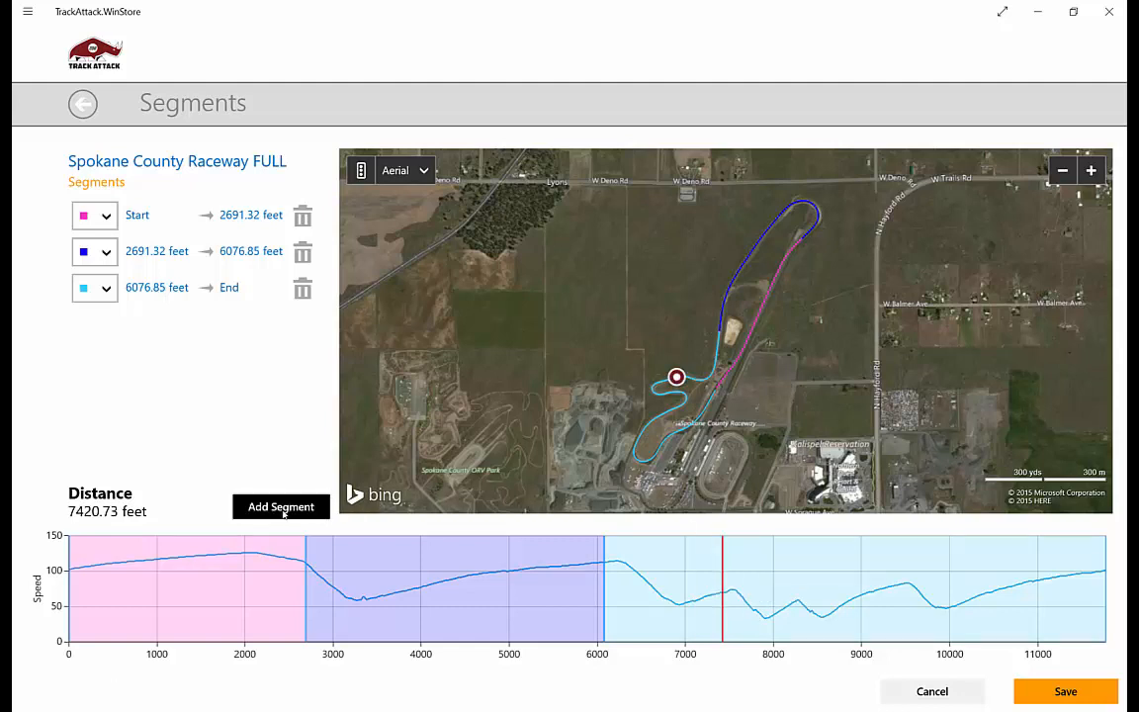
{"action": "left_click", "coordinate": [99, 324]}
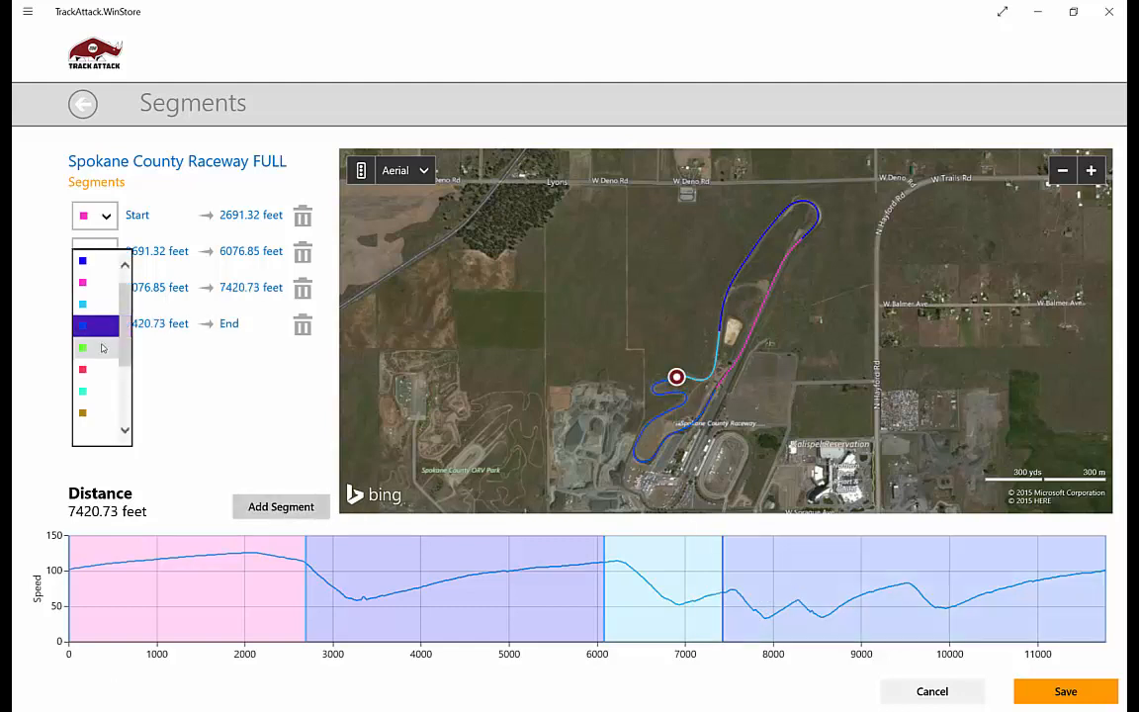
{"action": "left_click", "coordinate": [103, 349]}
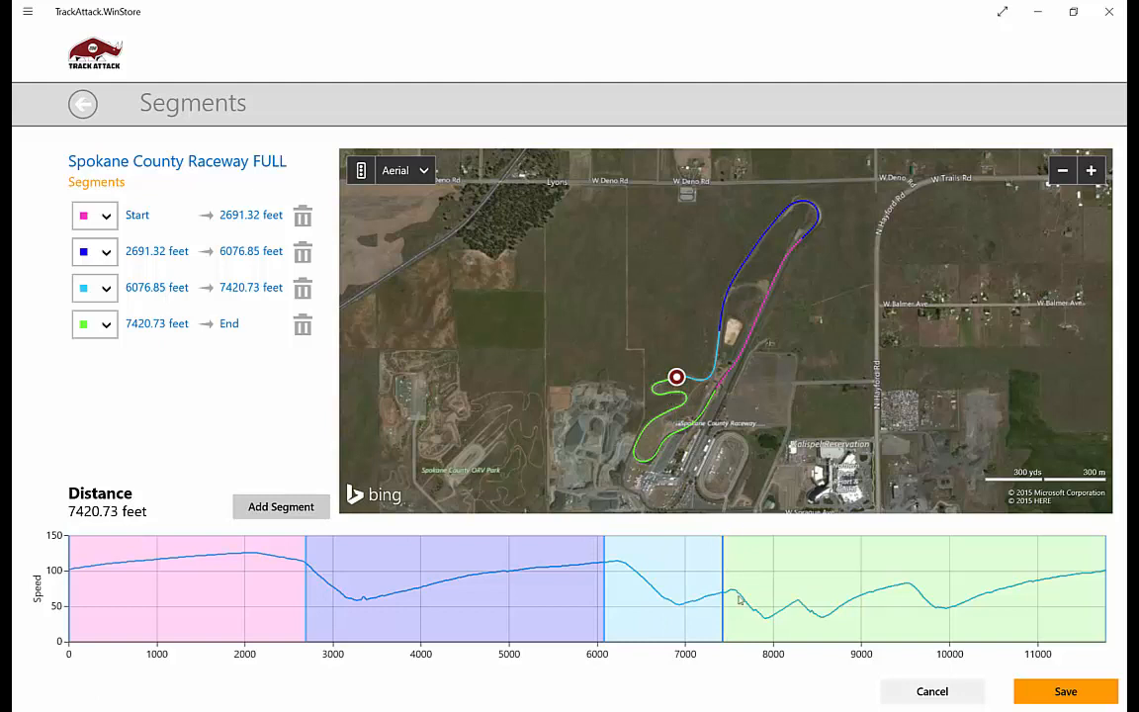
- Add a segment boundary at 8220.56 feet and colour the new last segment brown
{"action": "left_click", "coordinate": [792, 604]}
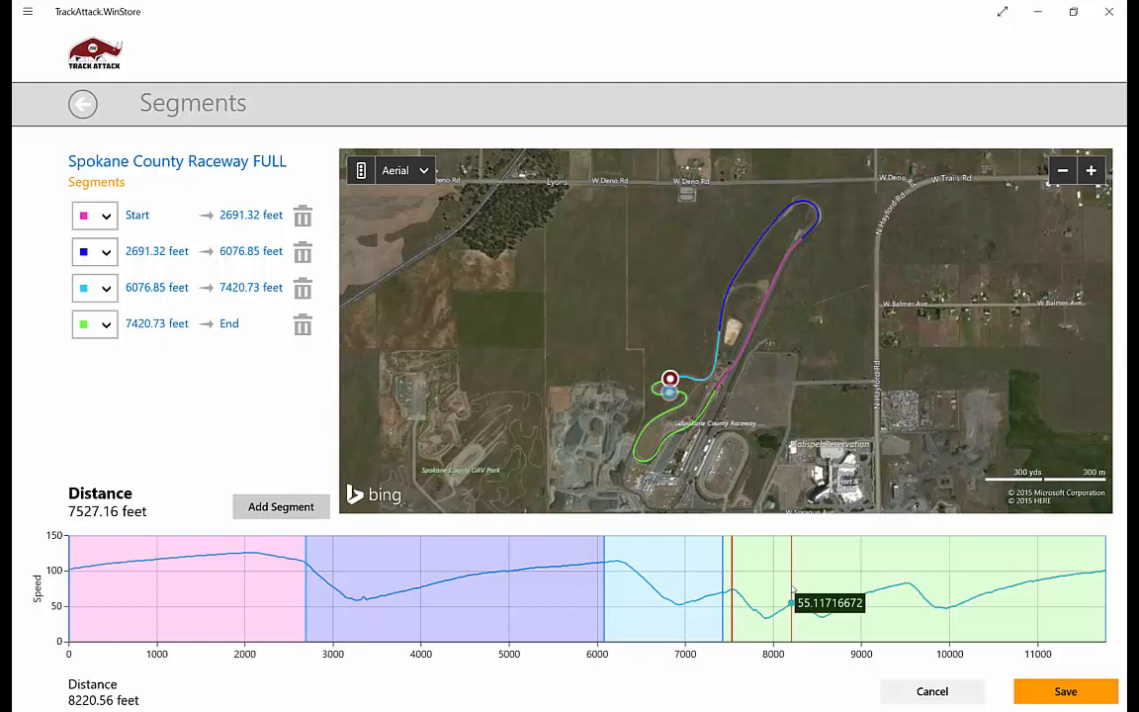
{"action": "left_click", "coordinate": [792, 596]}
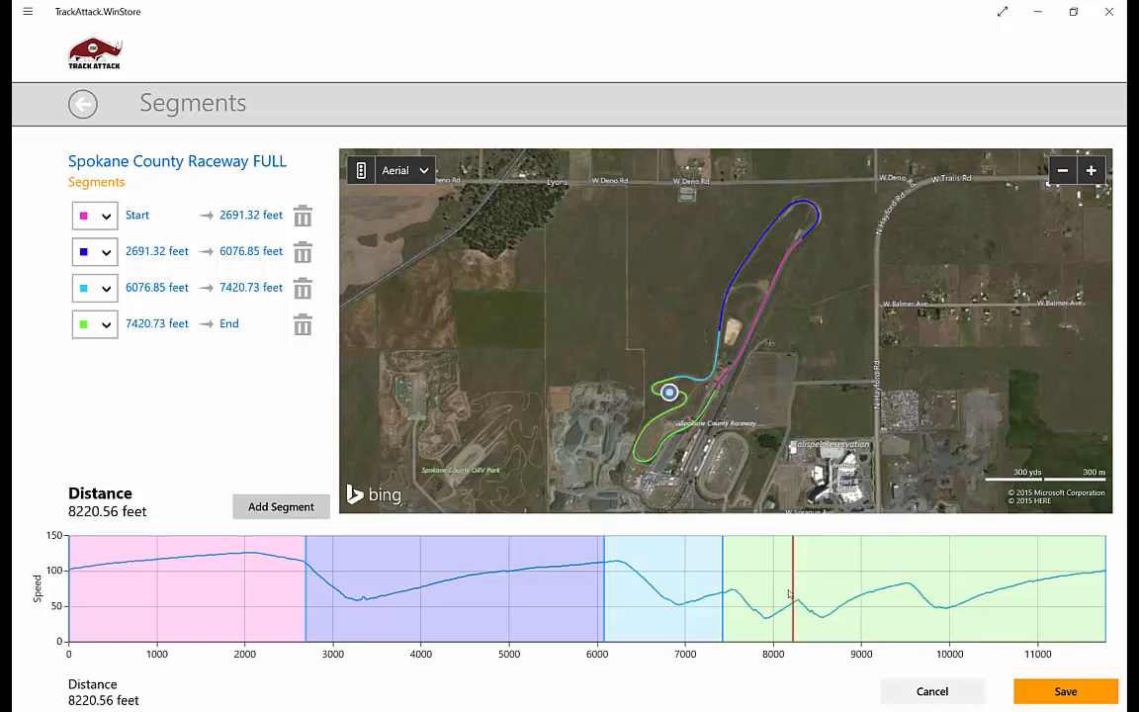
{"action": "left_click", "coordinate": [302, 509]}
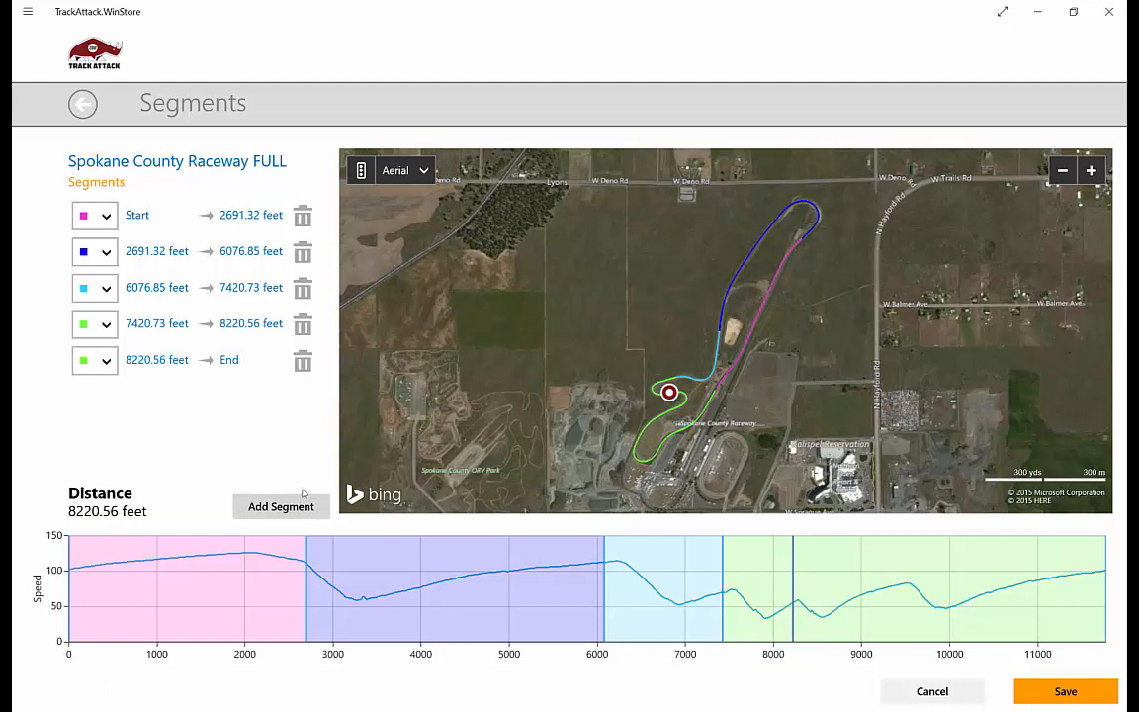
{"action": "left_click", "coordinate": [100, 364]}
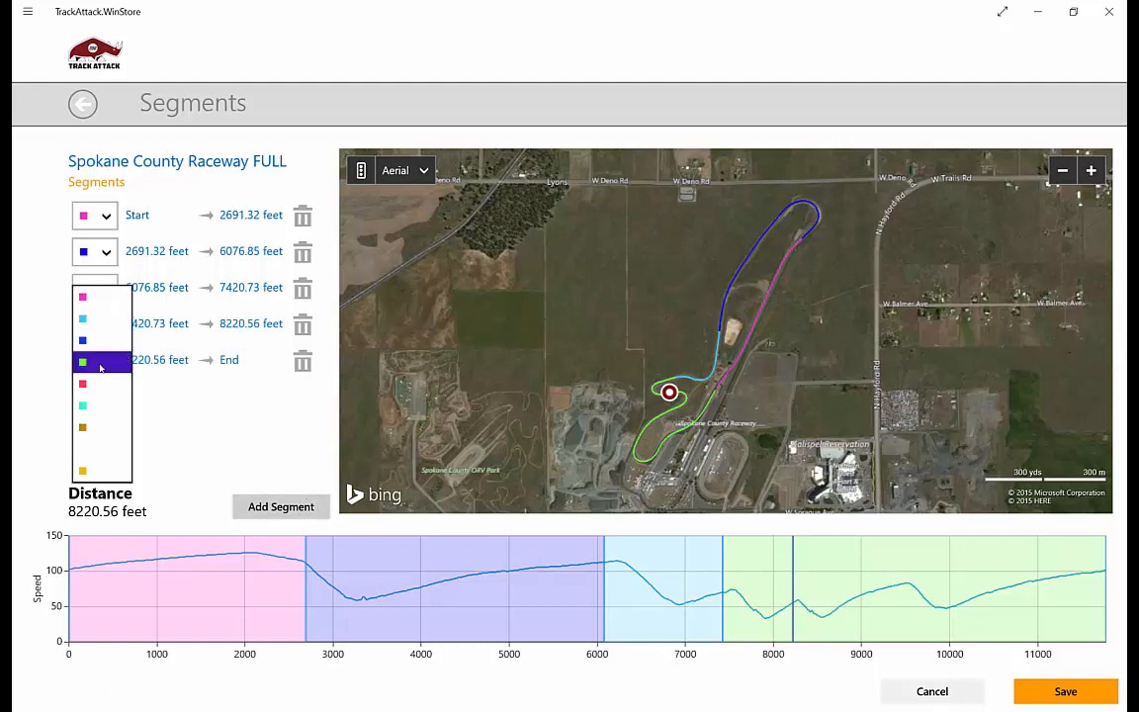
{"action": "left_click", "coordinate": [97, 427]}
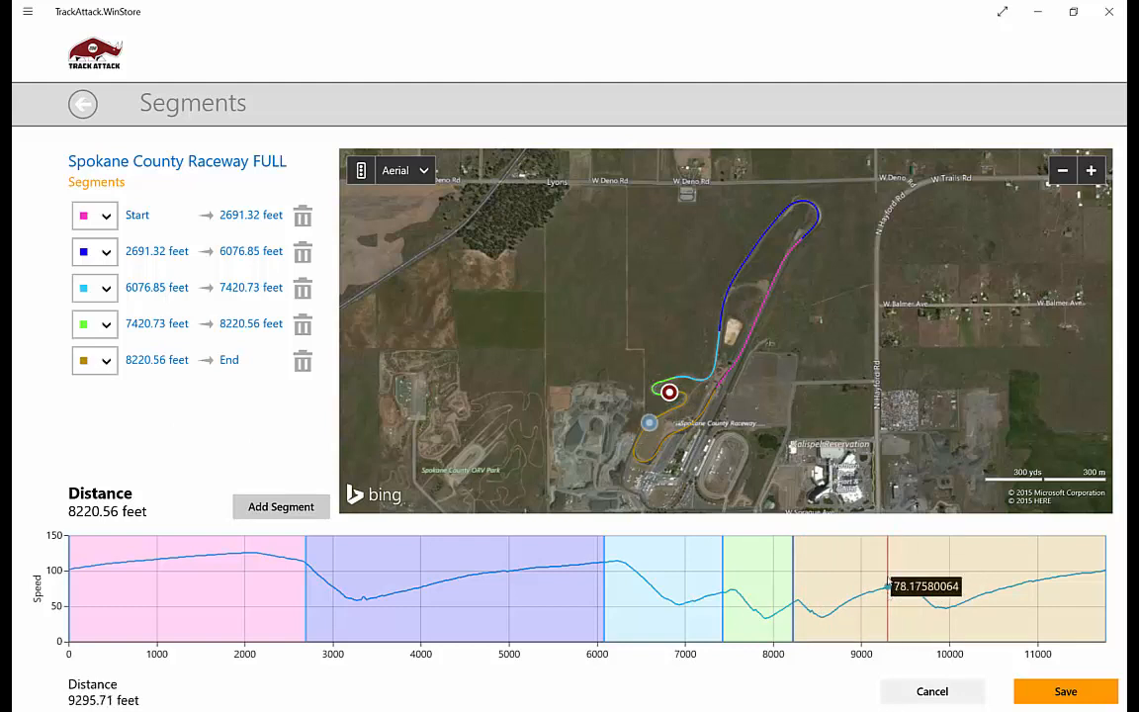
- Add segment boundaries at 9436.65 feet and 10576.52 feet, and save the track's segments
{"action": "left_click", "coordinate": [901, 586]}
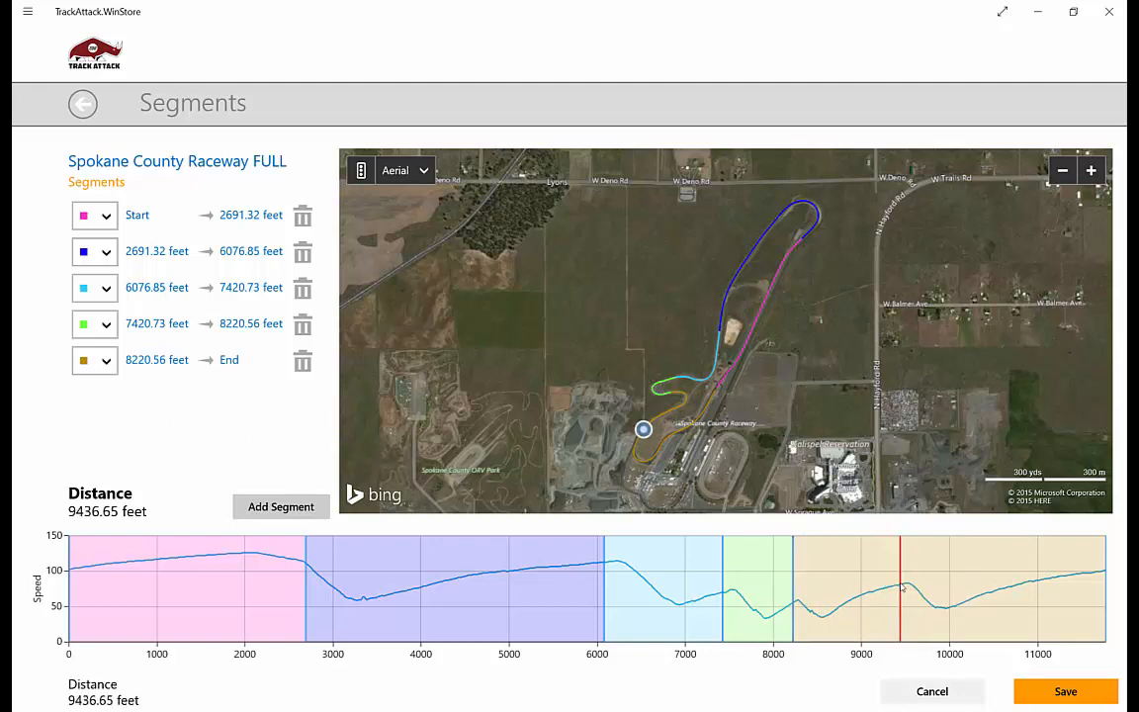
{"action": "left_click", "coordinate": [292, 506]}
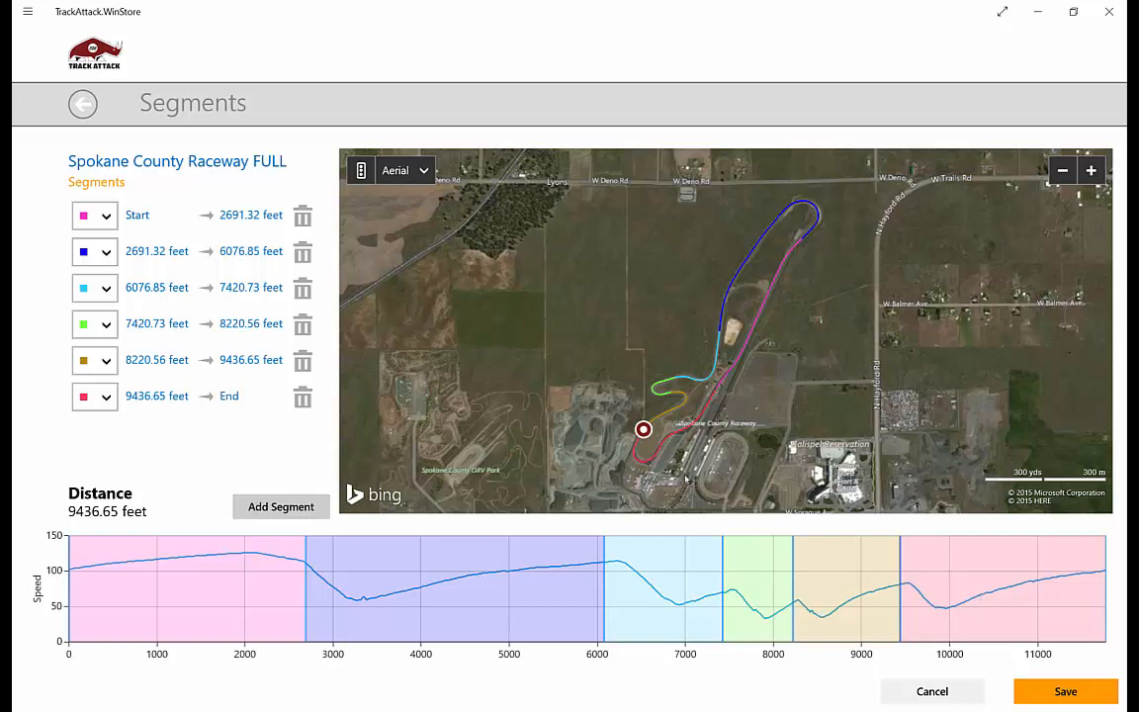
{"action": "left_click", "coordinate": [989, 594]}
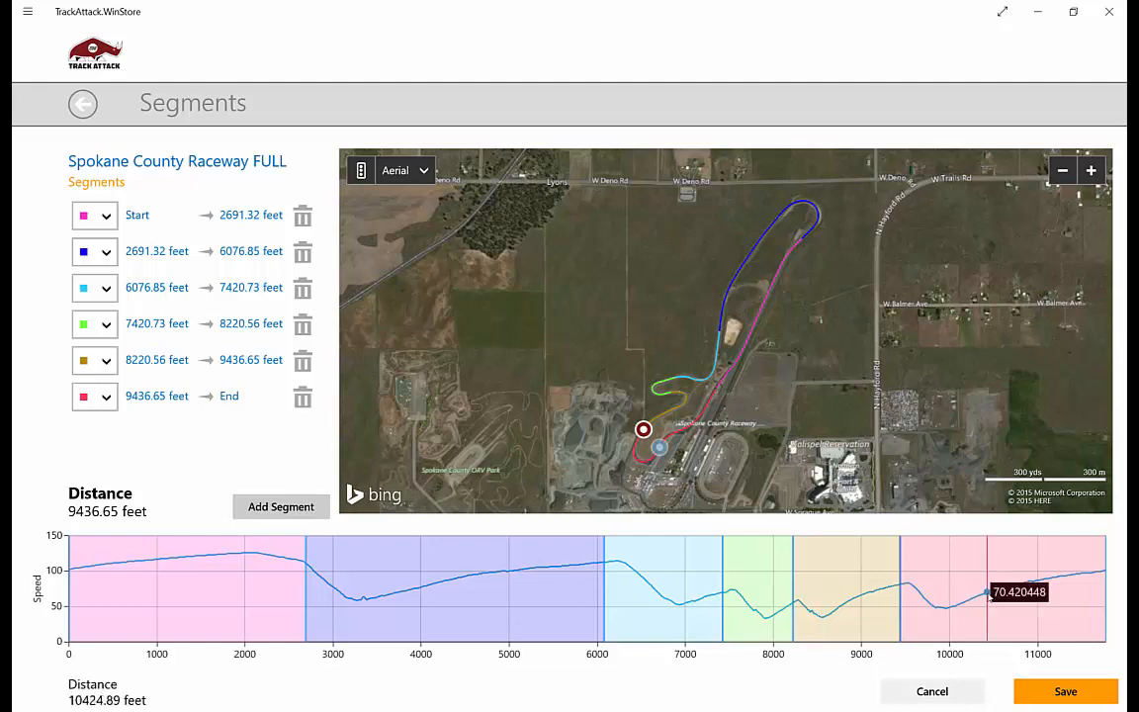
{"action": "left_click_drag", "start_coordinate": [989, 595], "coordinate": [1003, 594]}
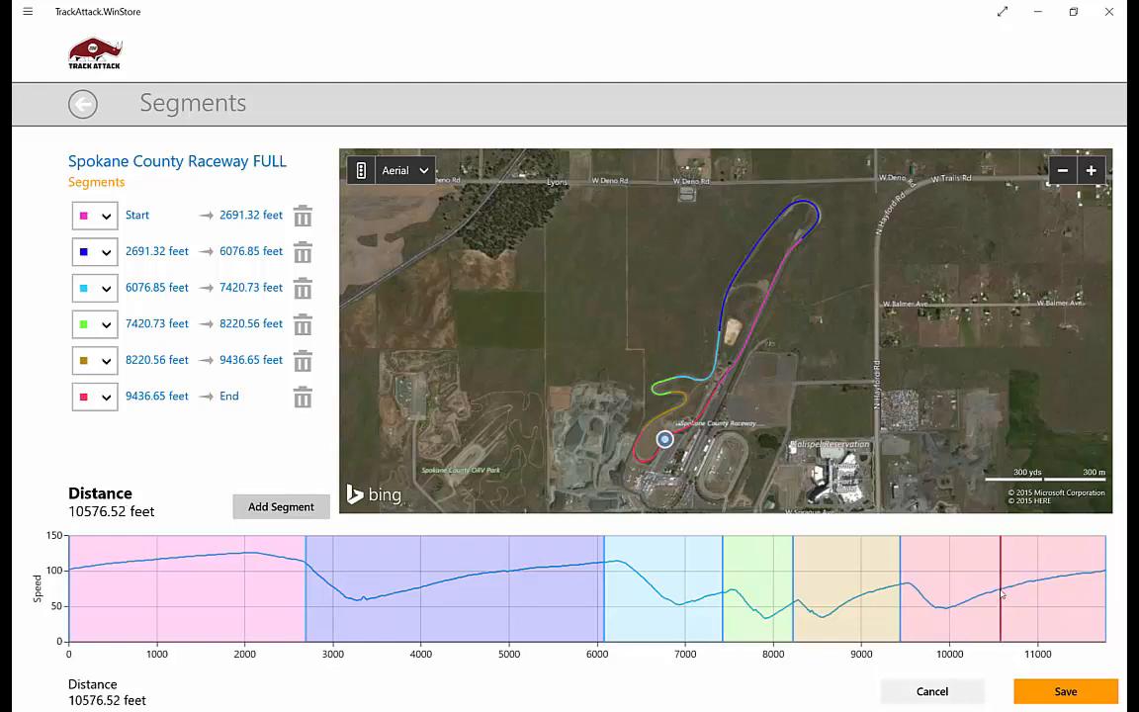
{"action": "left_click", "coordinate": [281, 506]}
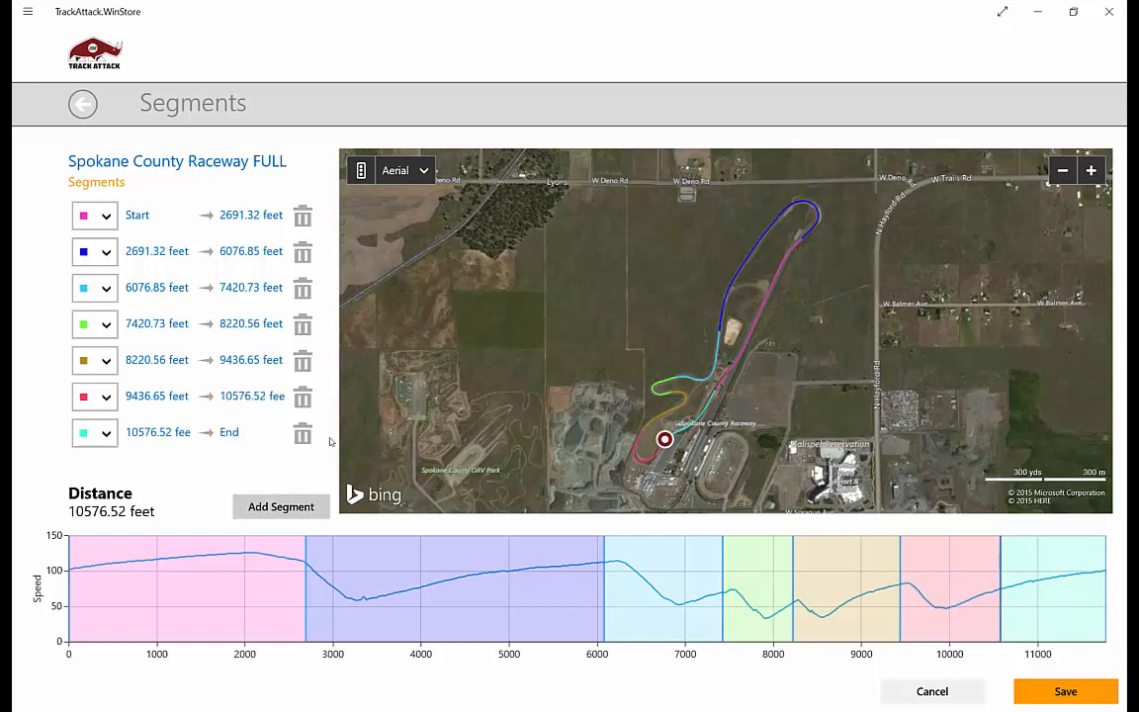
{"action": "left_click", "coordinate": [1065, 691]}
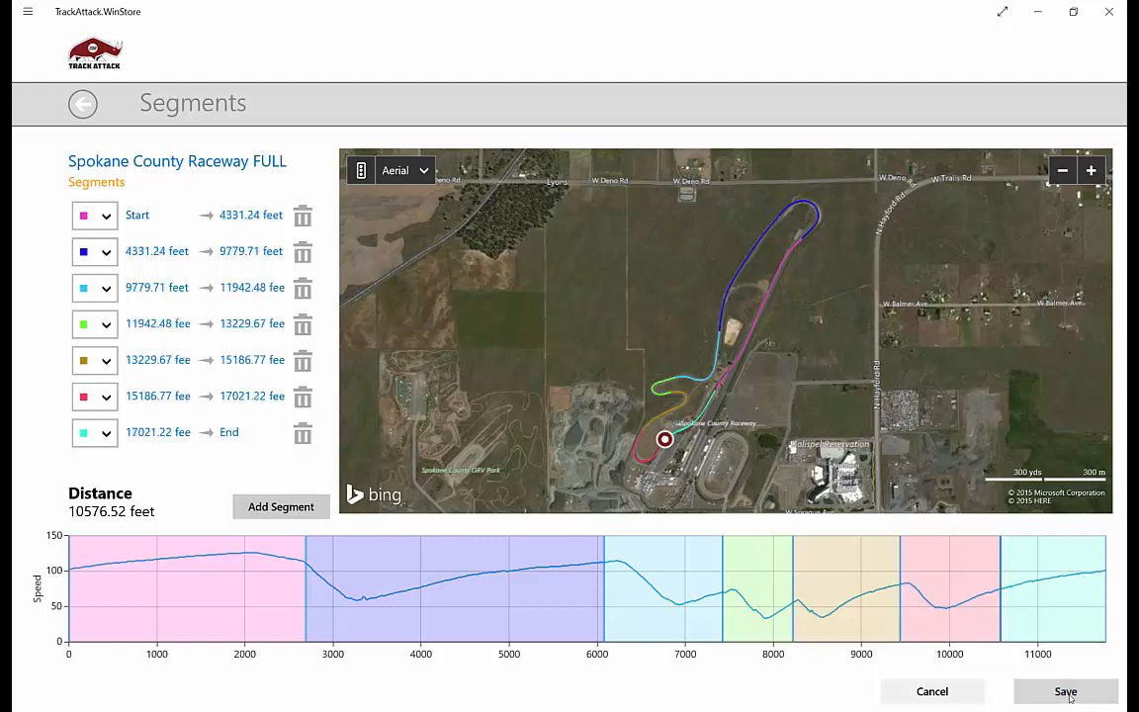
{"action": "left_click", "coordinate": [774, 379]}
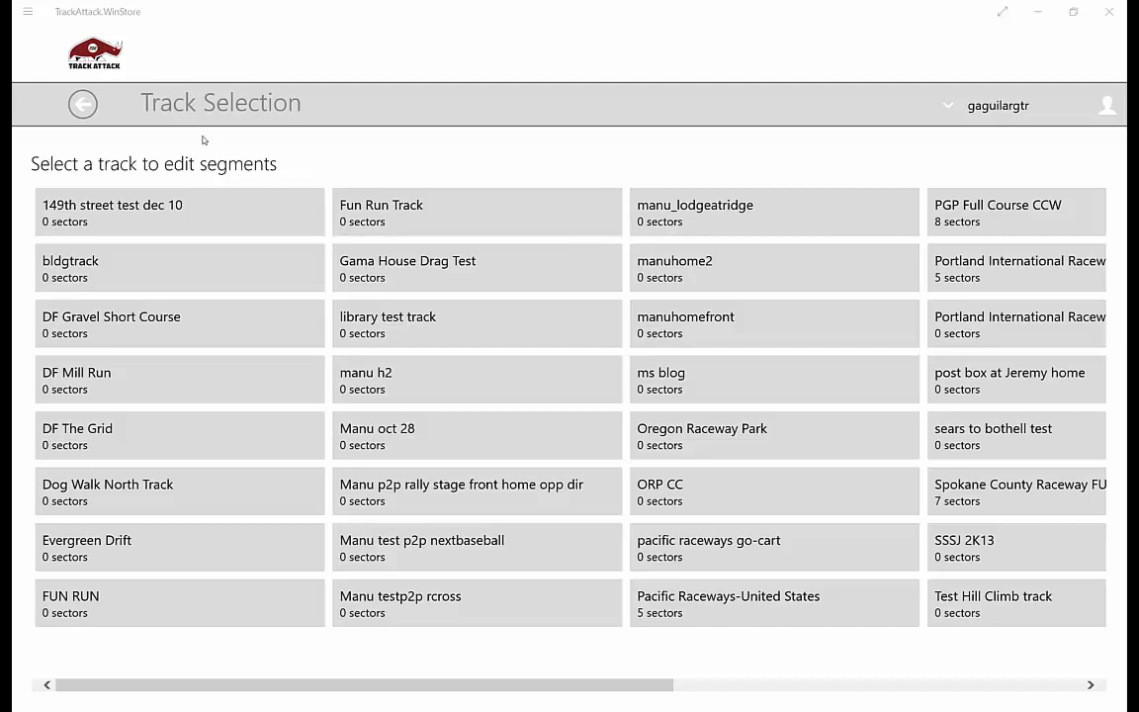
- Return to the home page and open the segment report of the Spokane County Raceway FULL session "Fastest Lap June 2015"
{"action": "left_click", "coordinate": [85, 103]}
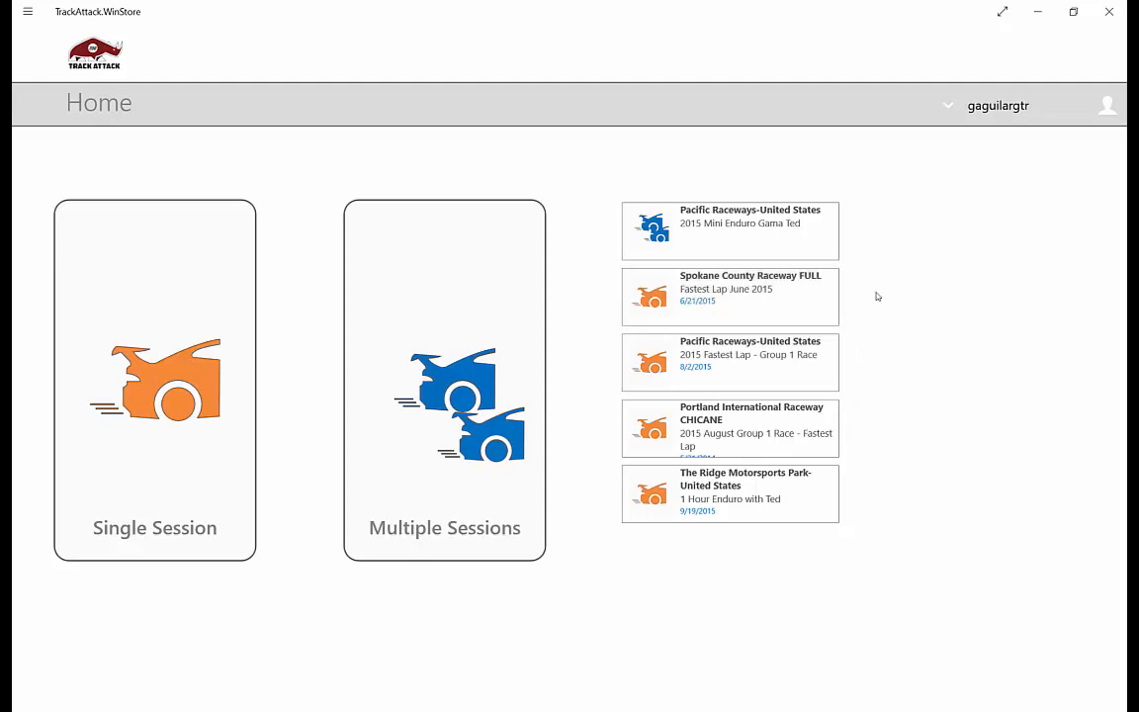
{"action": "left_click", "coordinate": [763, 302]}
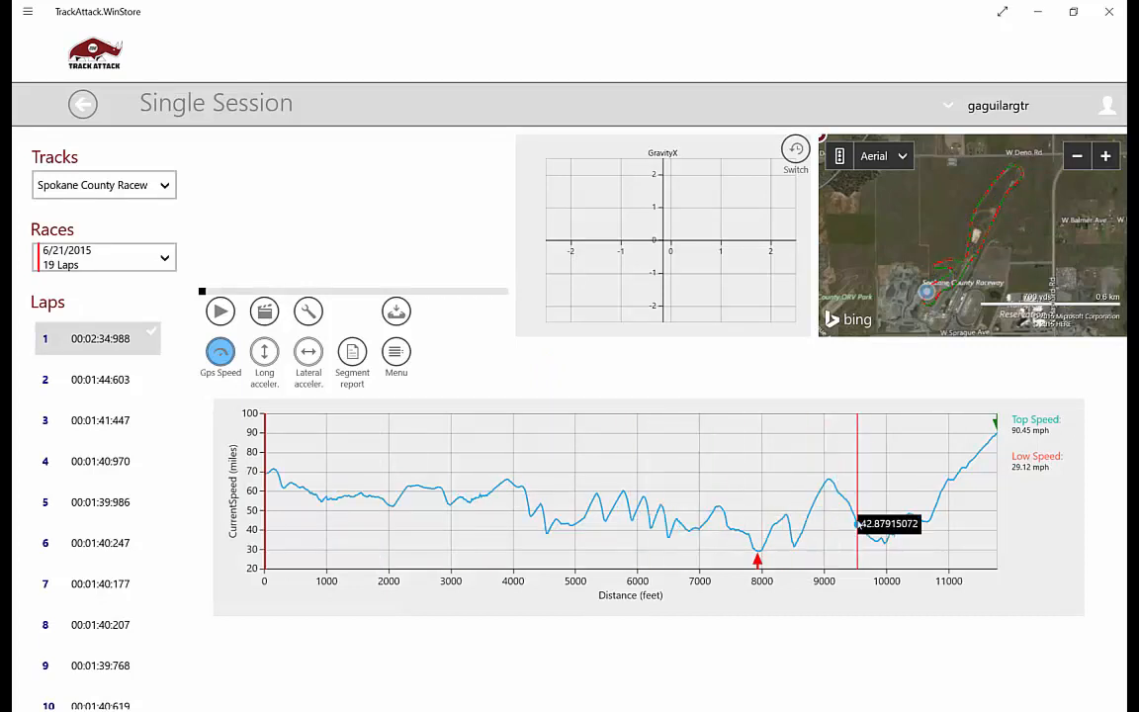
{"action": "left_click", "coordinate": [354, 354]}
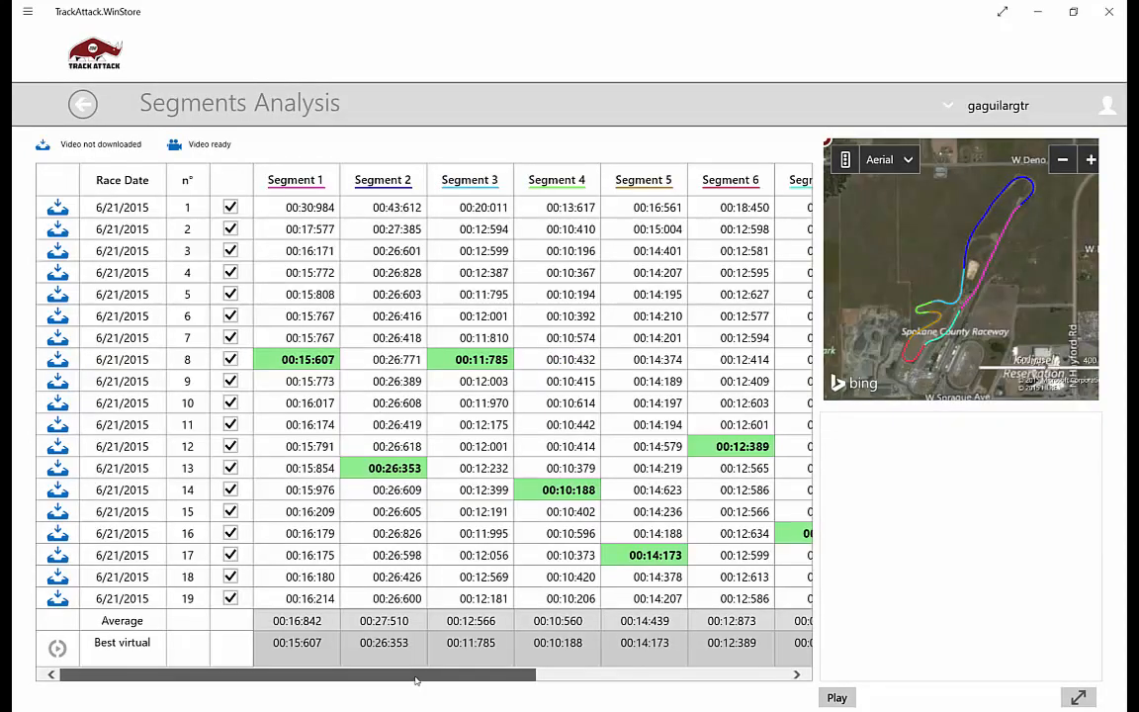
- Examine the segment times, lap times, averages and best virtual lap across the whole analysis table
{"action": "left_click_drag", "start_coordinate": [420, 681], "coordinate": [526, 683]}
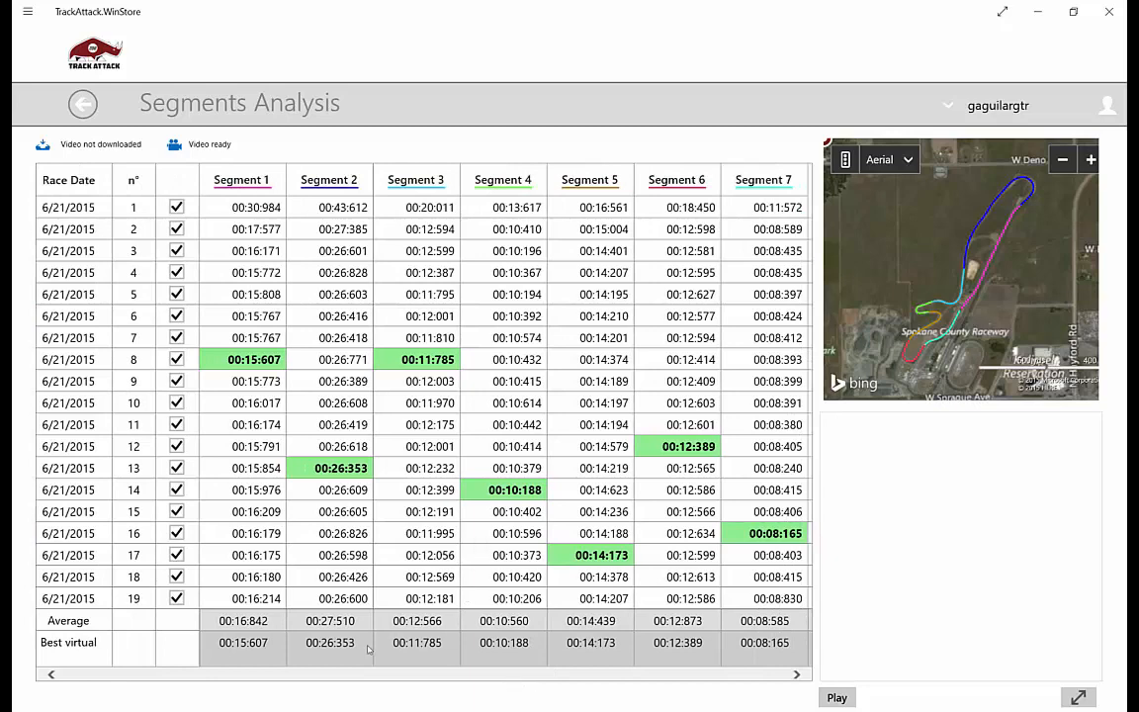
{"action": "left_click", "coordinate": [797, 674]}
{"action": "left_click", "coordinate": [797, 674]}
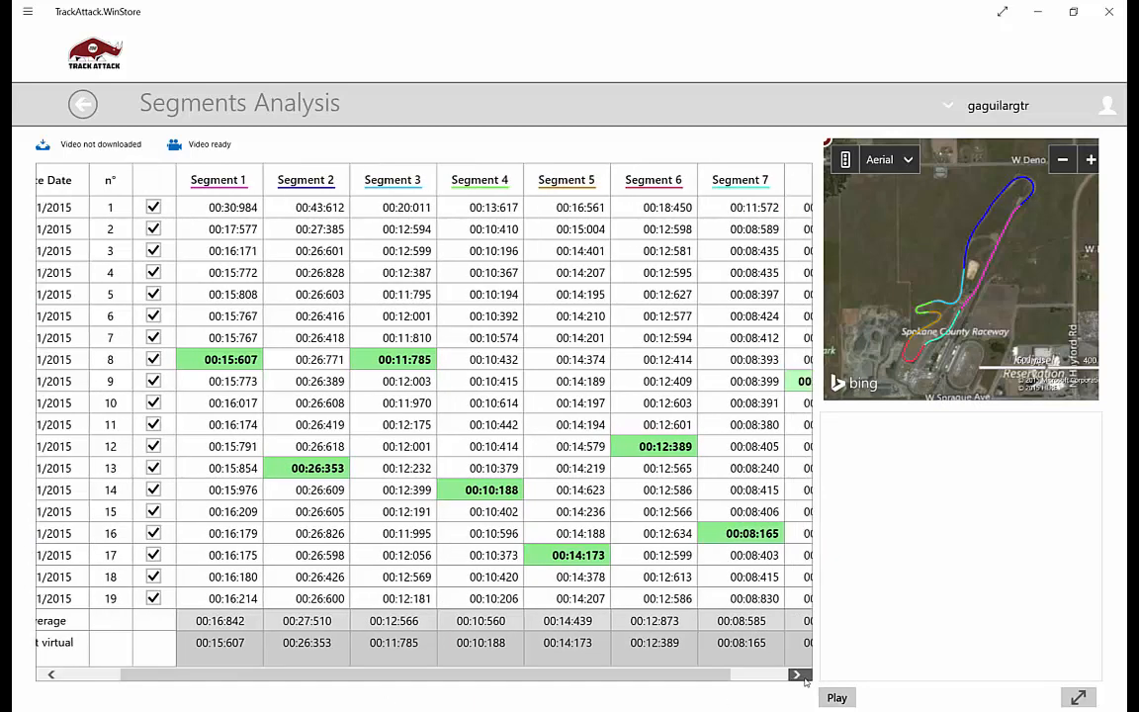
{"action": "scroll", "coordinate": [726, 608], "scroll_direction": "right", "scroll_amount": 3}
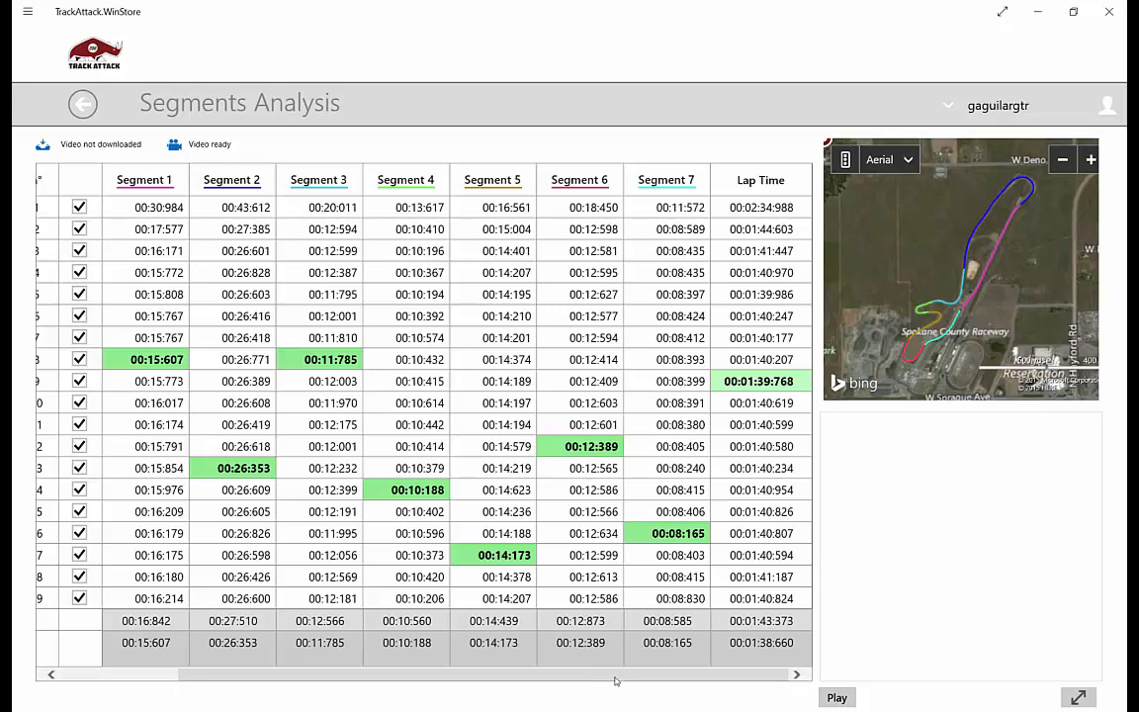
{"action": "left_click_drag", "start_coordinate": [615, 676], "coordinate": [485, 669]}
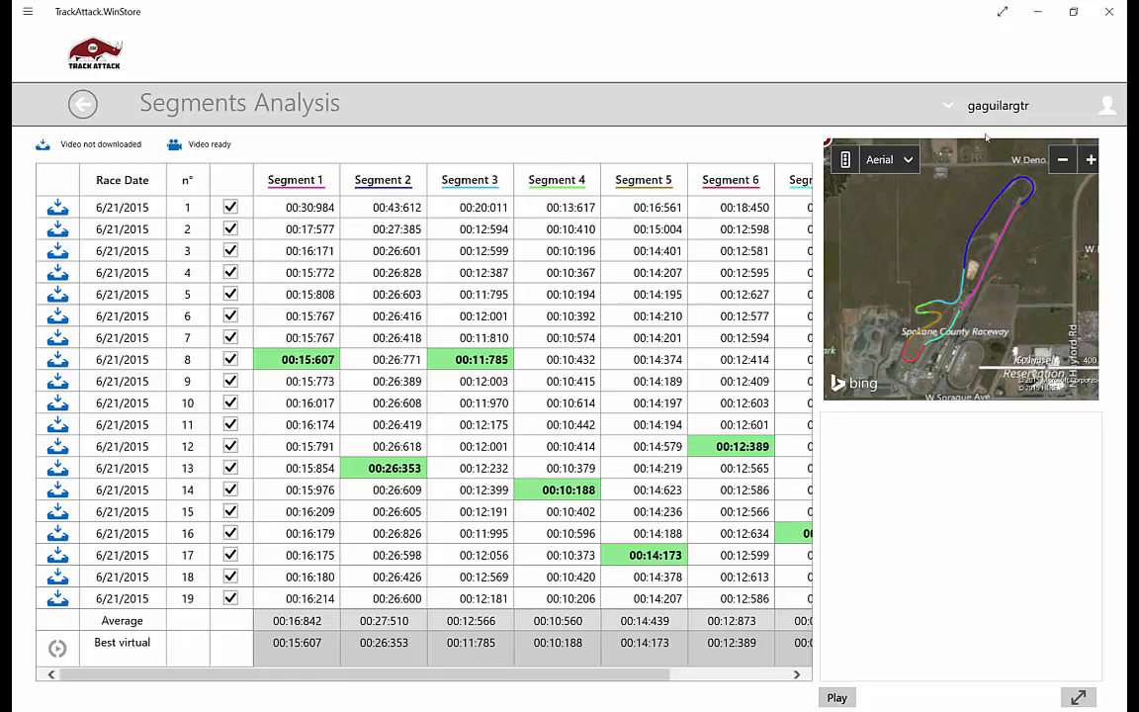
- Go back to the Segment editor from the segments analysis
{"action": "left_click", "coordinate": [994, 105]}
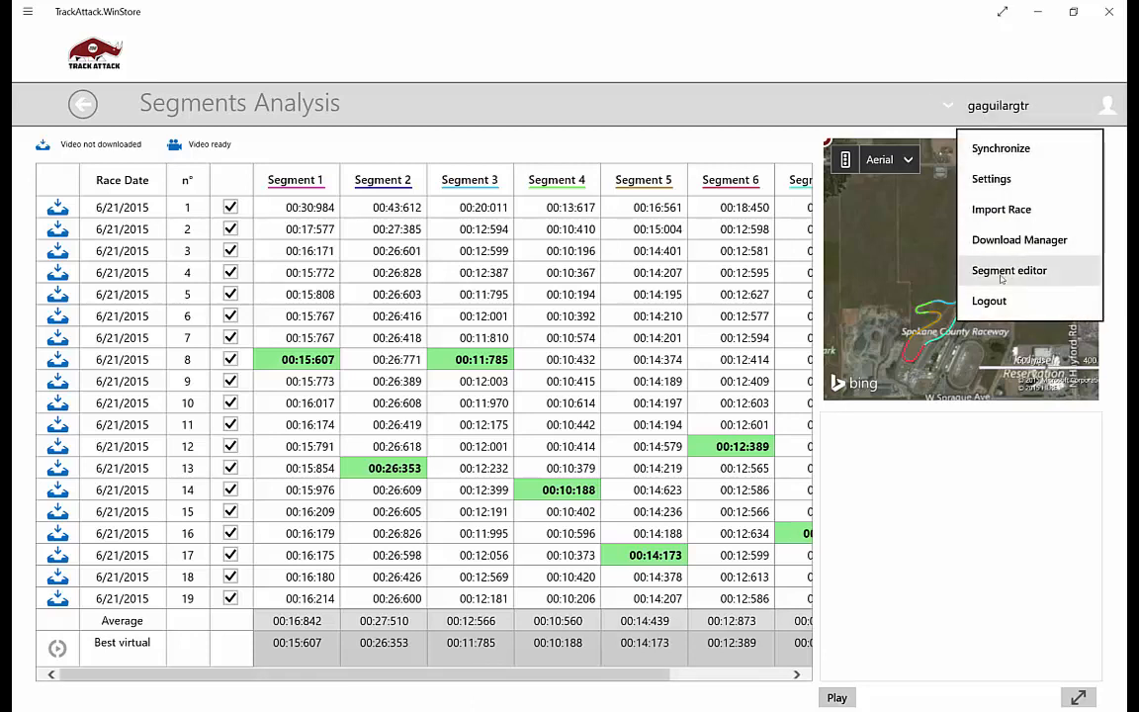